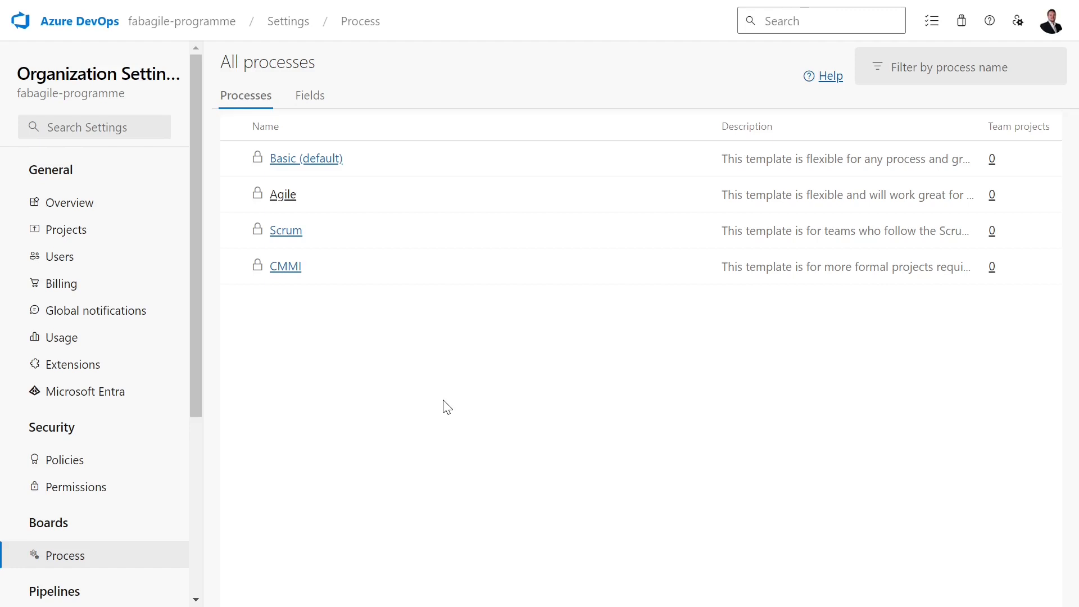
- View the work item types of the CMMI process and create an inherited process from it named Hybrid Programme
{"action": "left_click", "coordinate": [283, 268]}
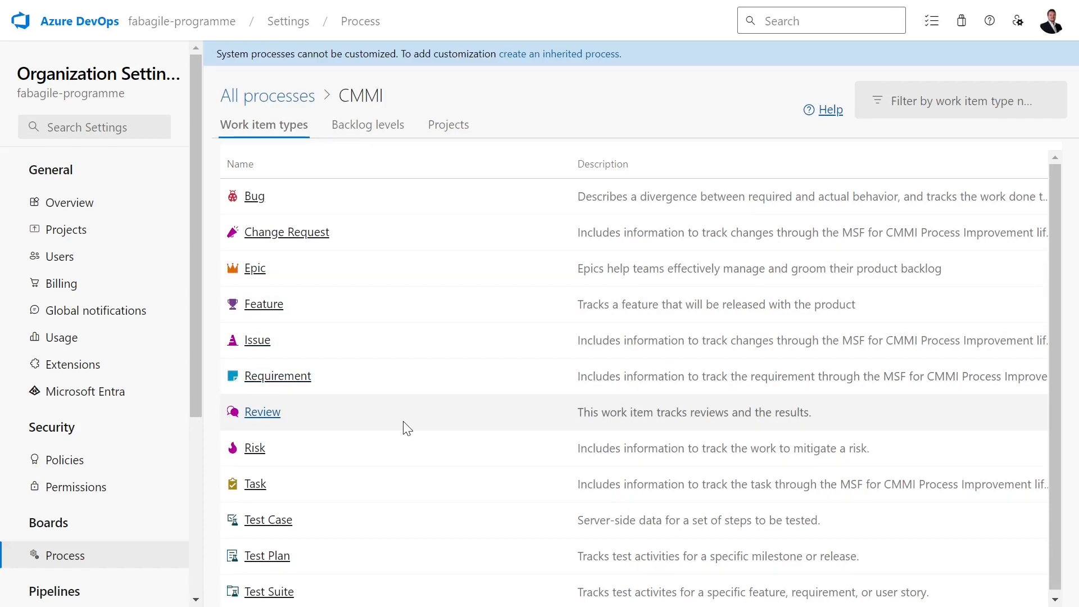
{"action": "left_click", "coordinate": [268, 97]}
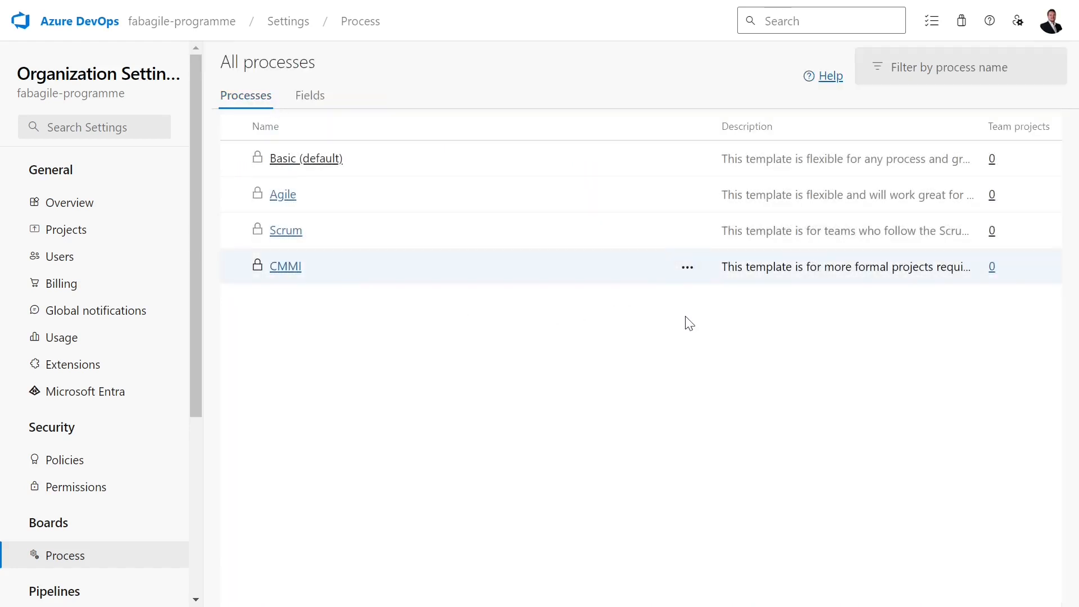
{"action": "left_click", "coordinate": [686, 270]}
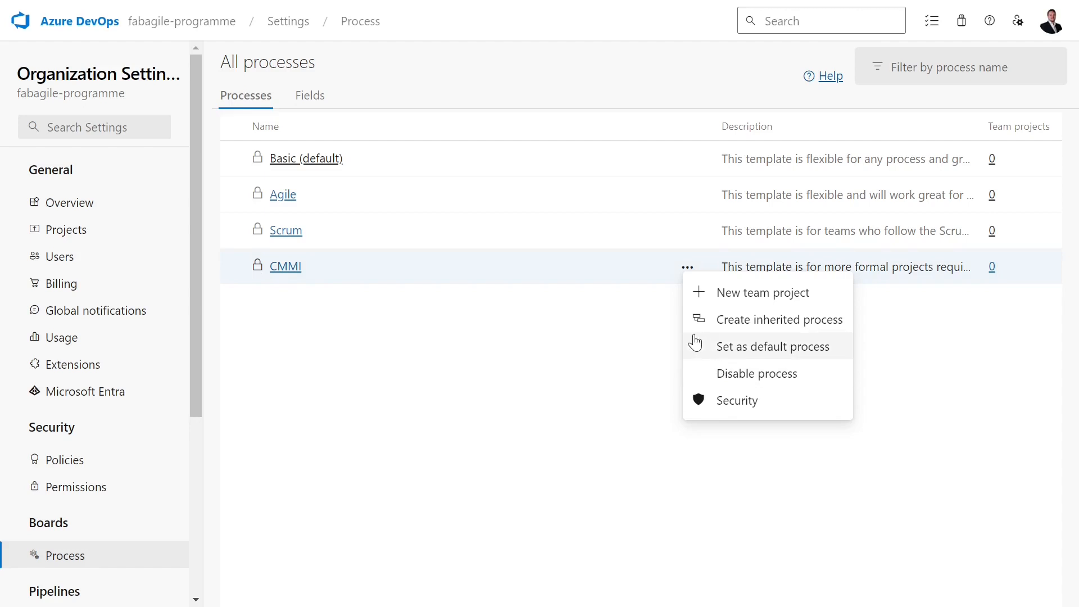
{"action": "left_click", "coordinate": [759, 325]}
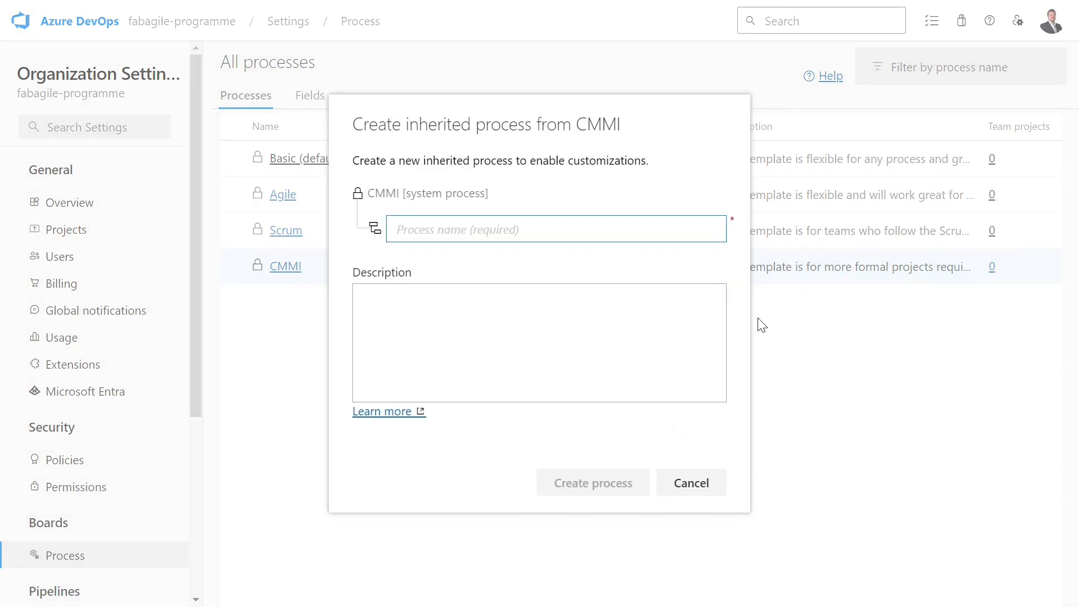
{"action": "type", "text": "Hybr"}
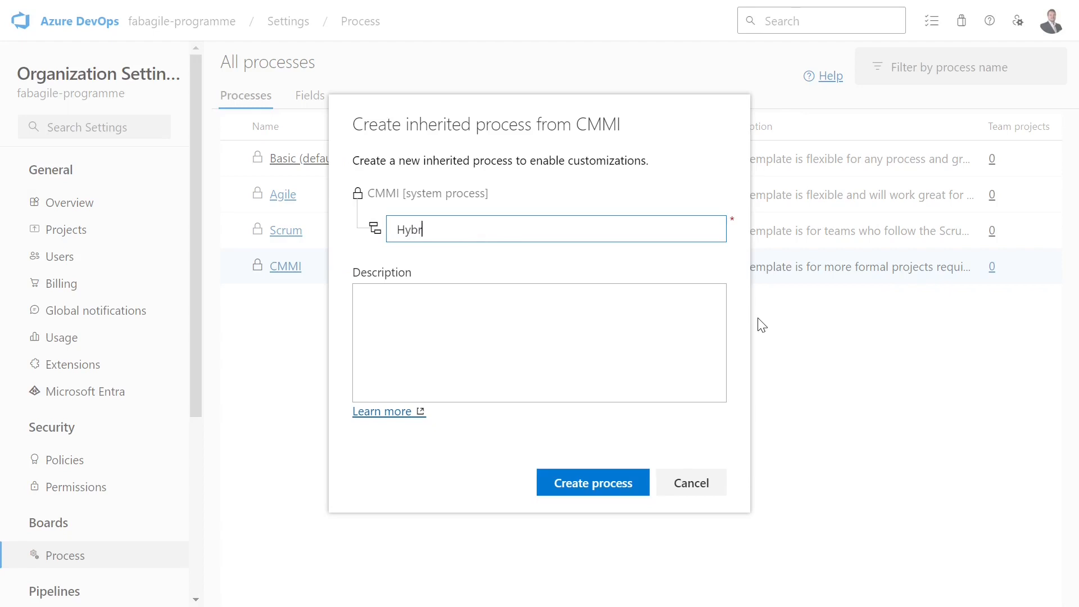
{"action": "type", "text": "id Programme"}
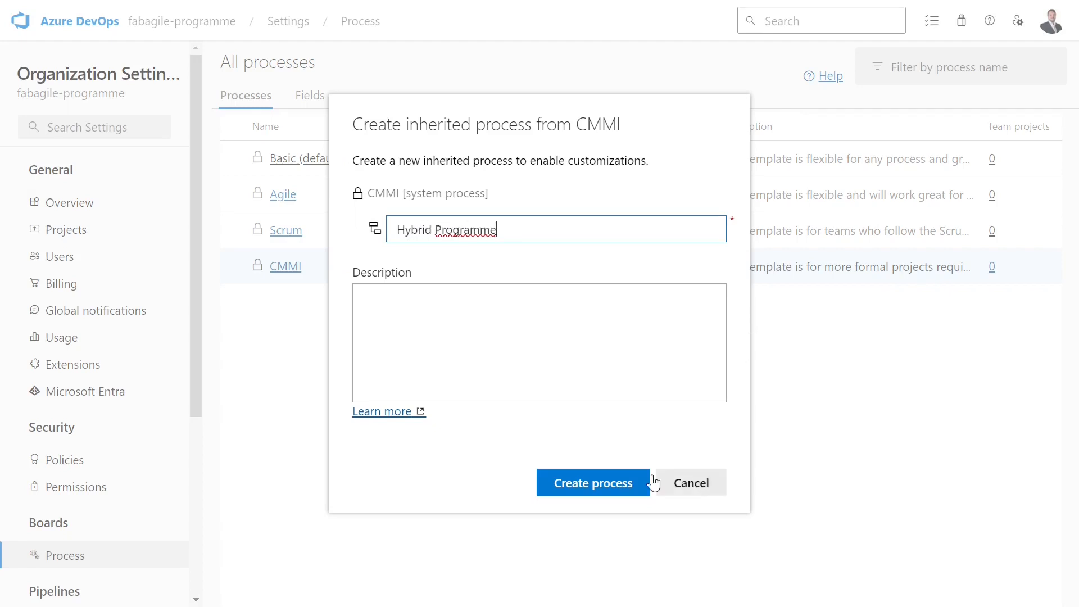
{"action": "left_click", "coordinate": [584, 484]}
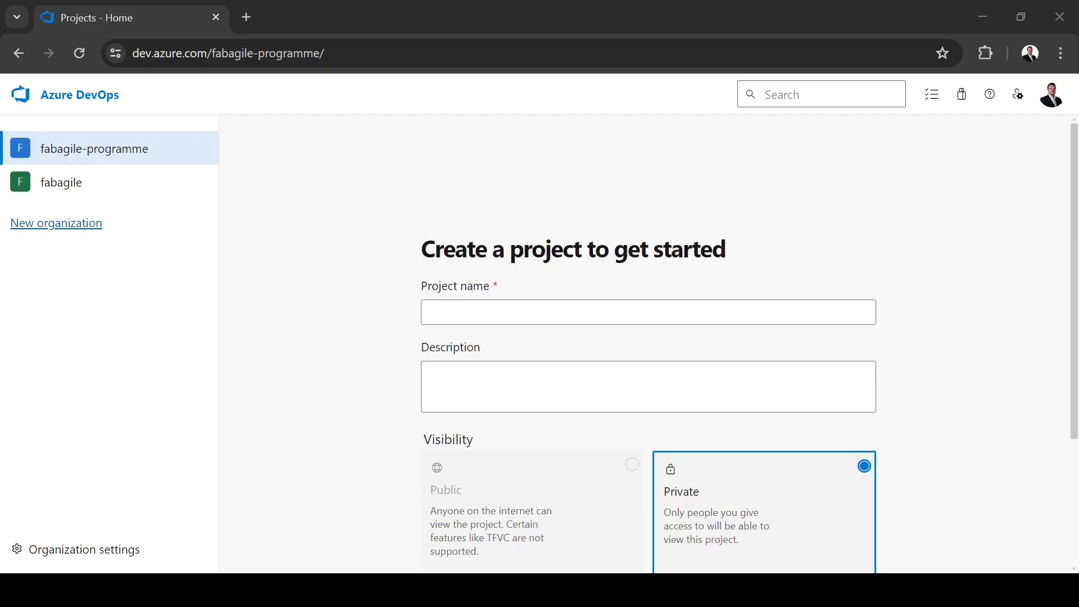
- Name the new private project in the fabagile-programme organization Programme Management
{"action": "left_click", "coordinate": [460, 305]}
{"action": "type", "text": "Programme Management"}
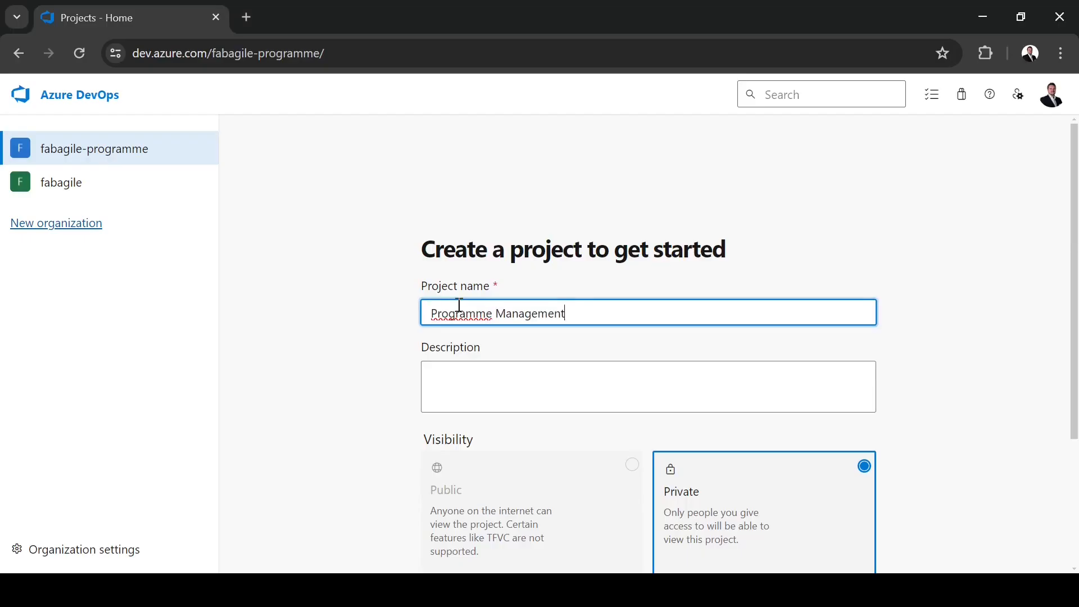
{"action": "scroll", "coordinate": [451, 388], "scroll_direction": "down", "scroll_amount": 3}
{"action": "left_click", "coordinate": [459, 324]}
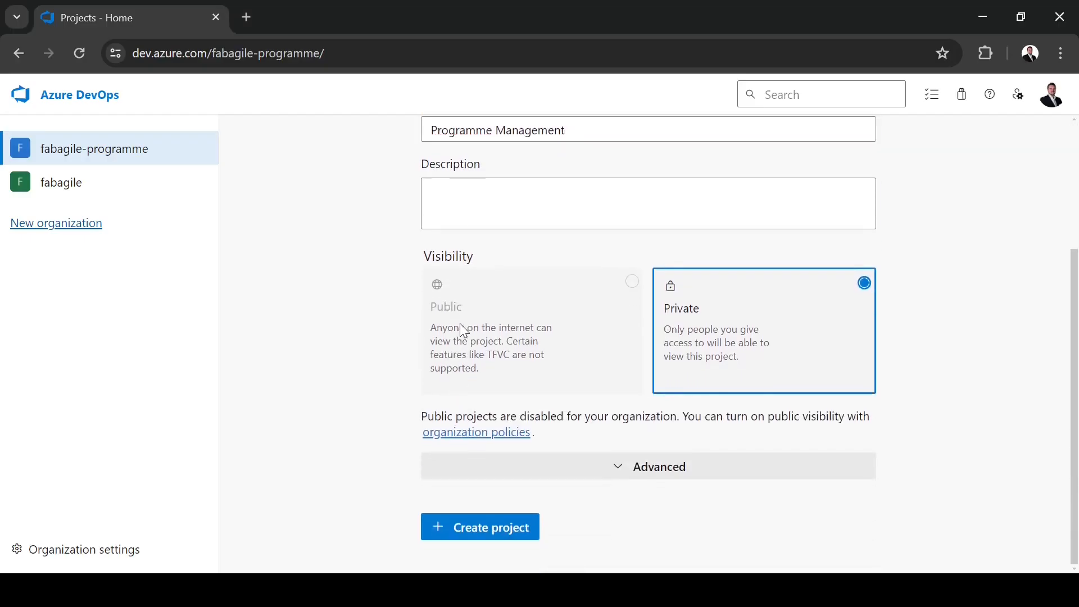
- Set the project's work item process to Hybrid Programme in the advanced options and create the project
{"action": "left_click", "coordinate": [622, 470]}
{"action": "scroll", "coordinate": [775, 467], "scroll_direction": "down", "scroll_amount": 1}
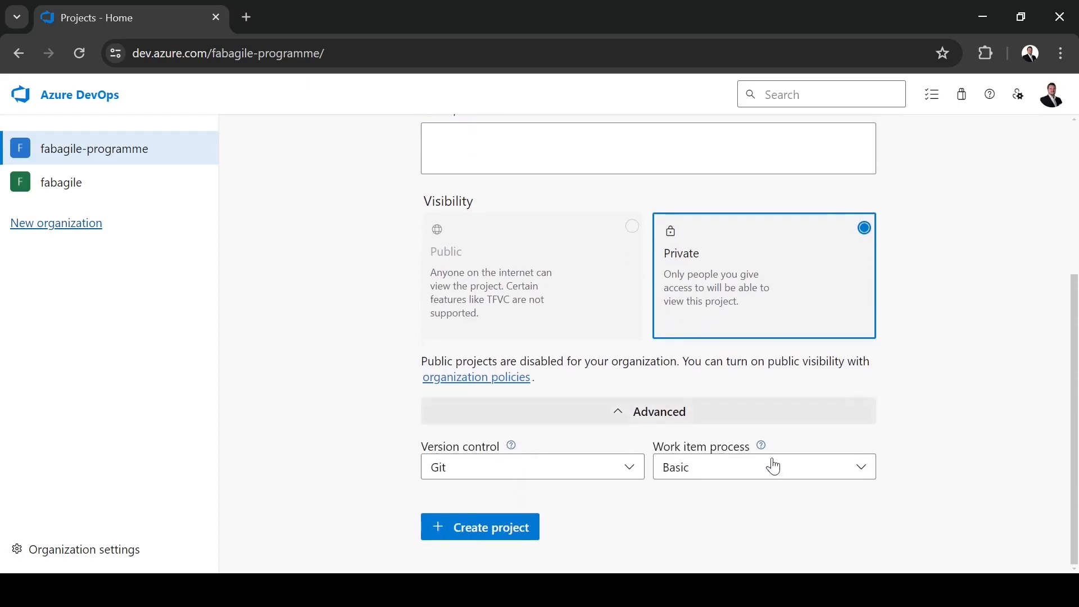
{"action": "left_click", "coordinate": [862, 475]}
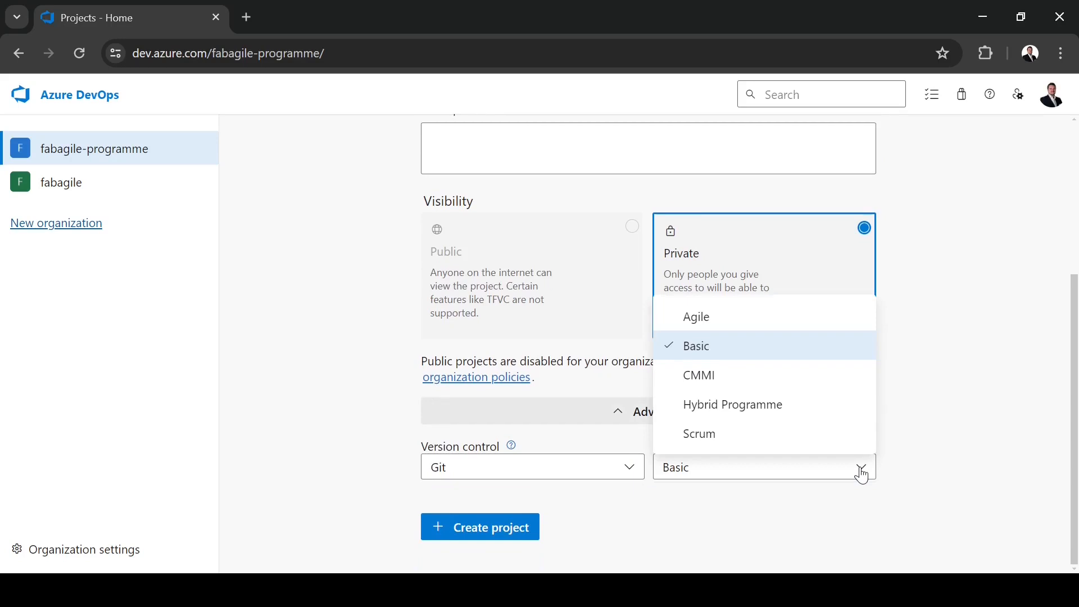
{"action": "left_click", "coordinate": [863, 476]}
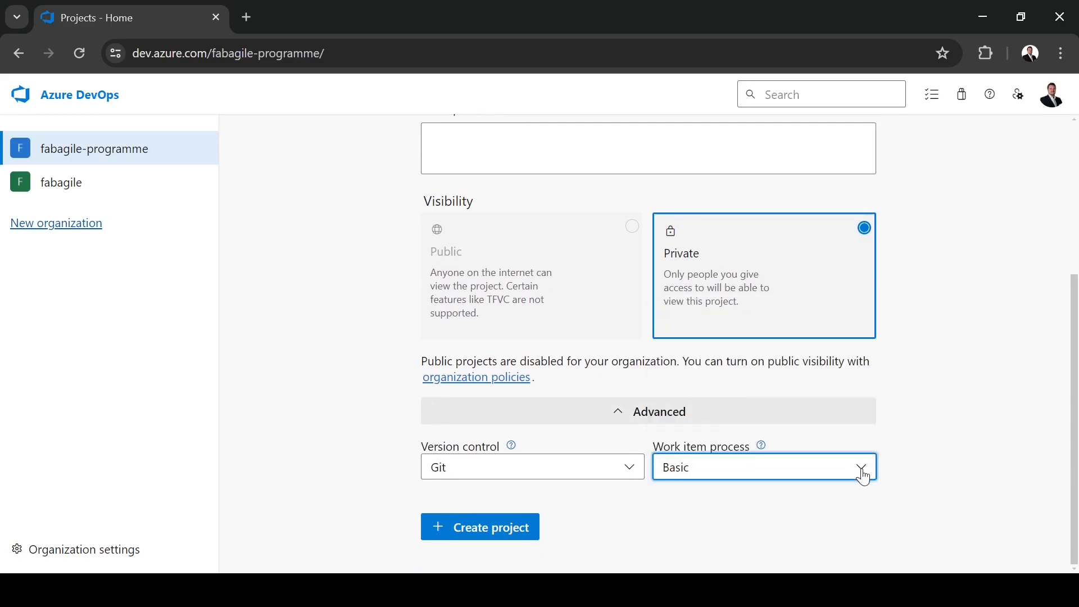
{"action": "left_click", "coordinate": [864, 477]}
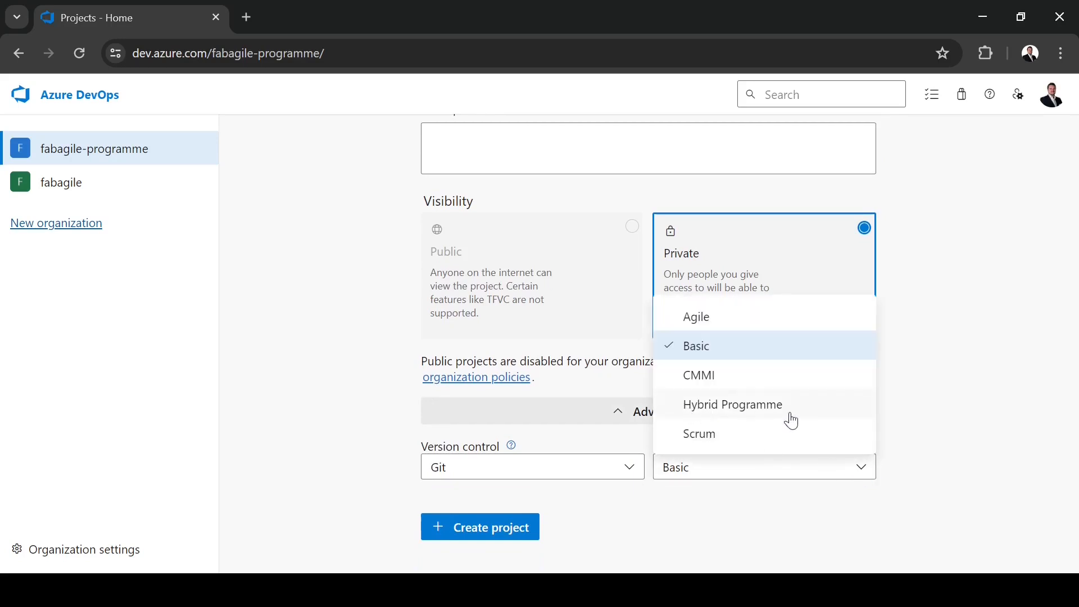
{"action": "left_click", "coordinate": [743, 415]}
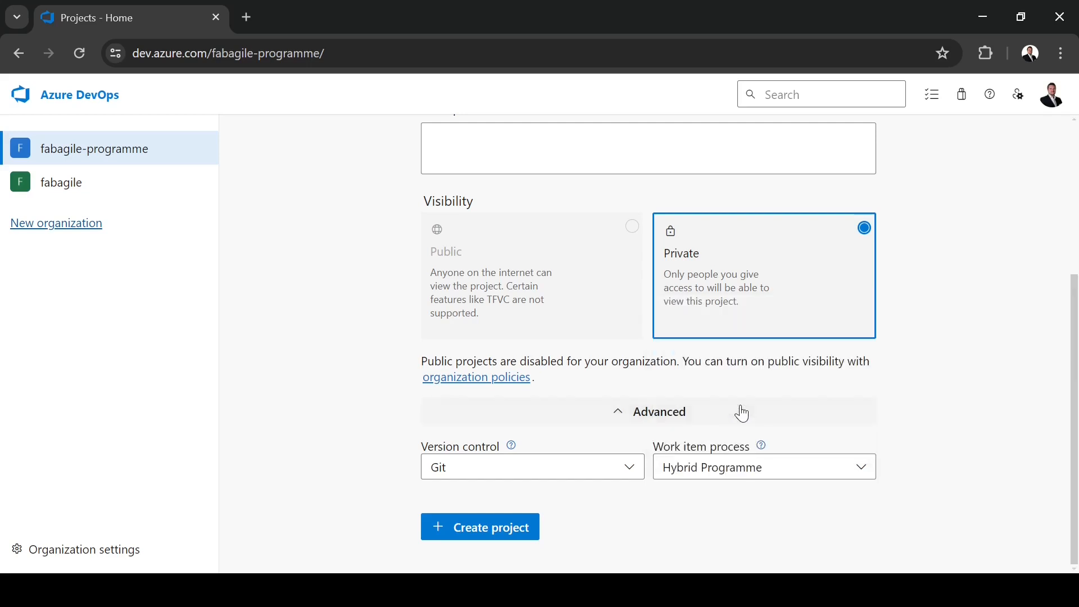
{"action": "left_click", "coordinate": [484, 539]}
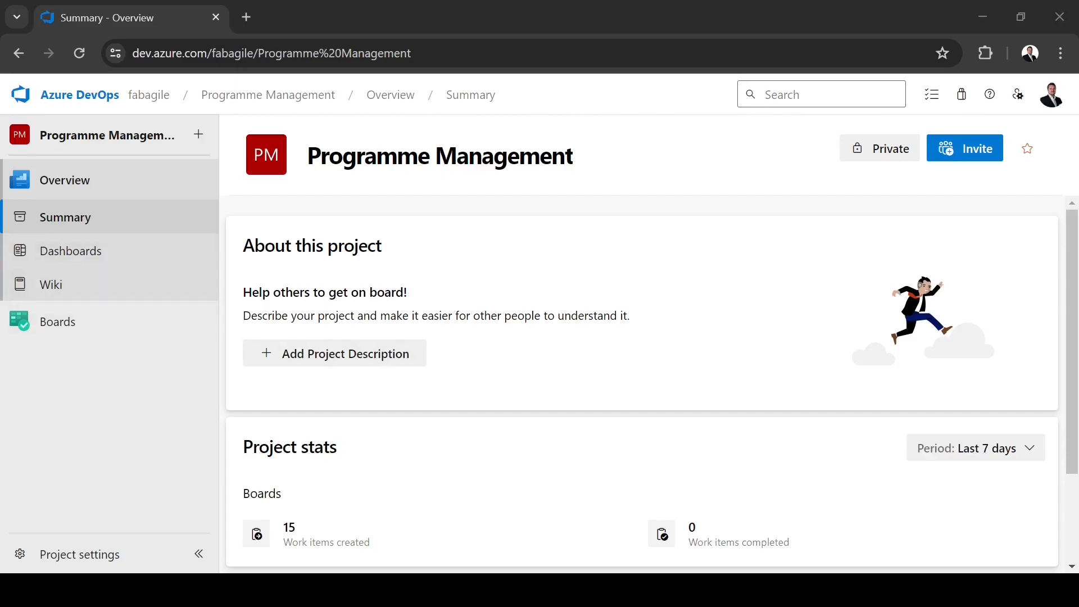
- Examine the iterations and areas in the board configuration of the Programme Management project's settings
{"action": "left_click", "coordinate": [79, 555]}
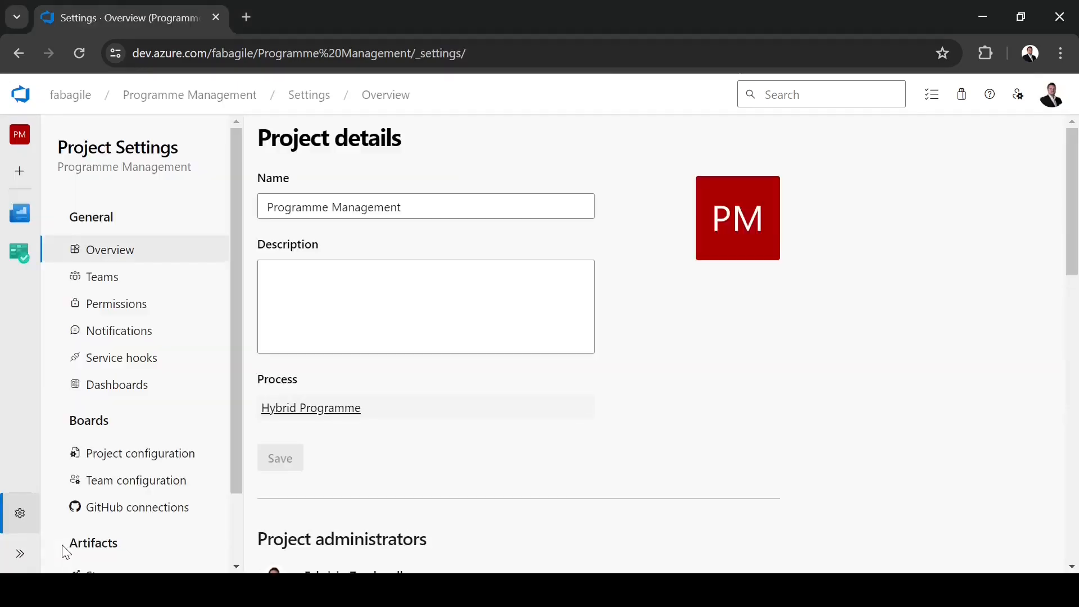
{"action": "left_click", "coordinate": [117, 458]}
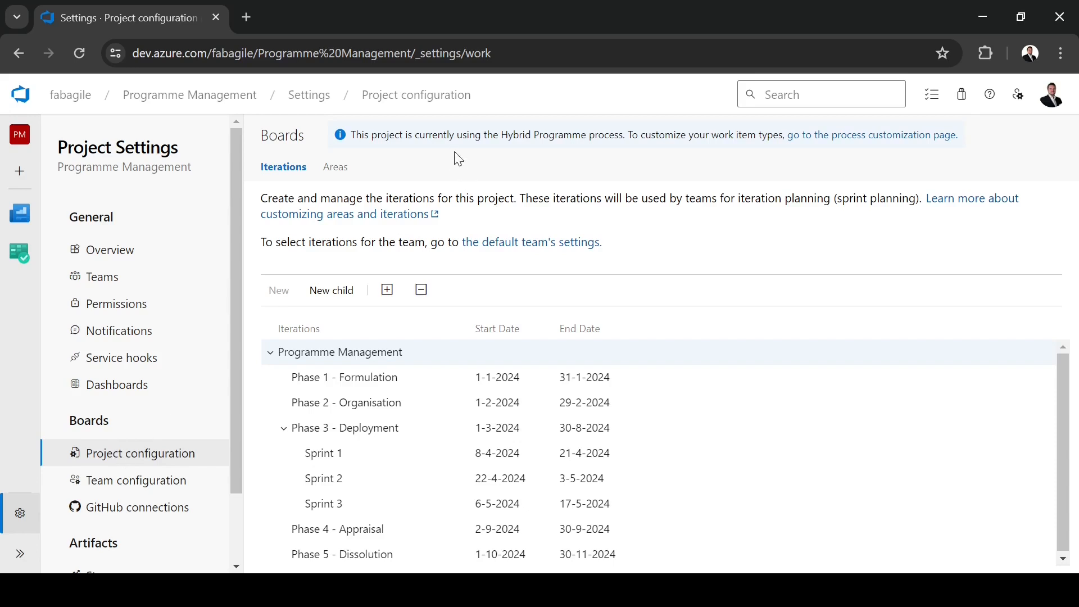
{"action": "left_click", "coordinate": [338, 173]}
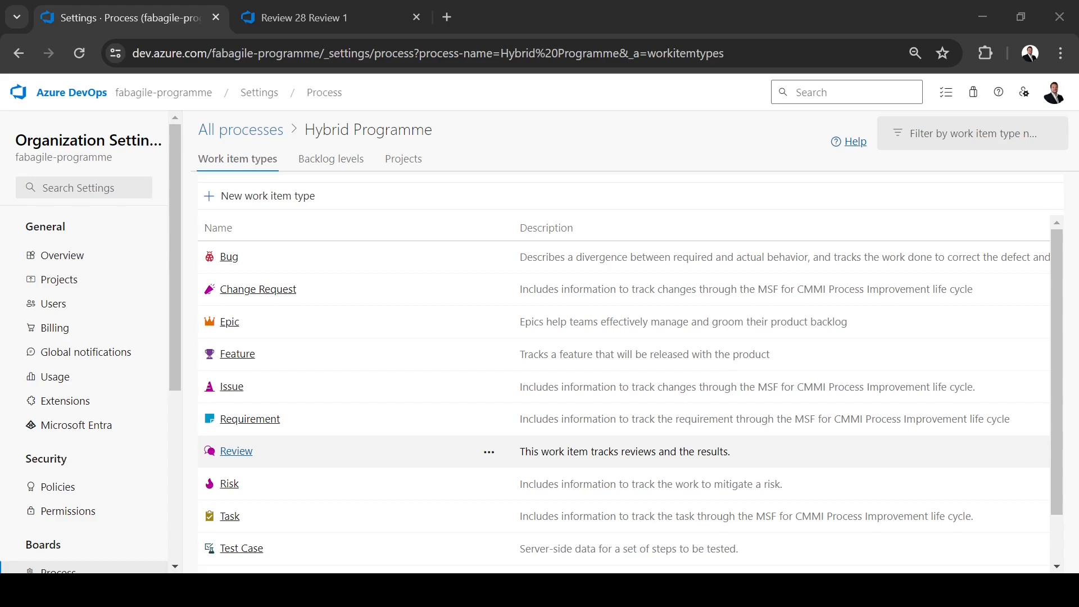
- Inspect the Review work item type's layout and the options for its Required group and Required attendee 1 field
{"action": "left_click", "coordinate": [239, 452]}
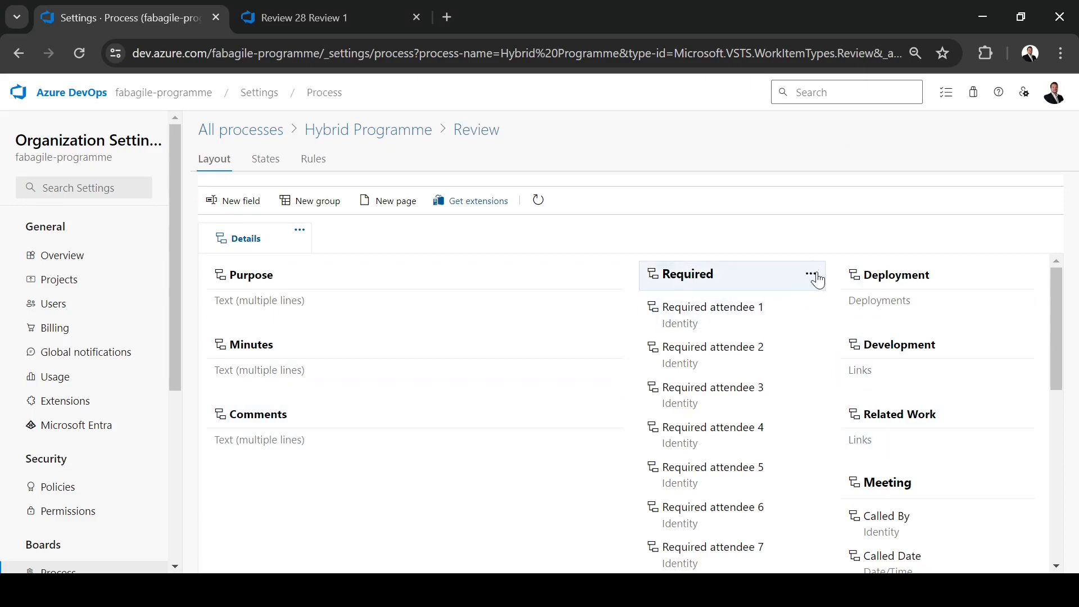
{"action": "left_click", "coordinate": [816, 278]}
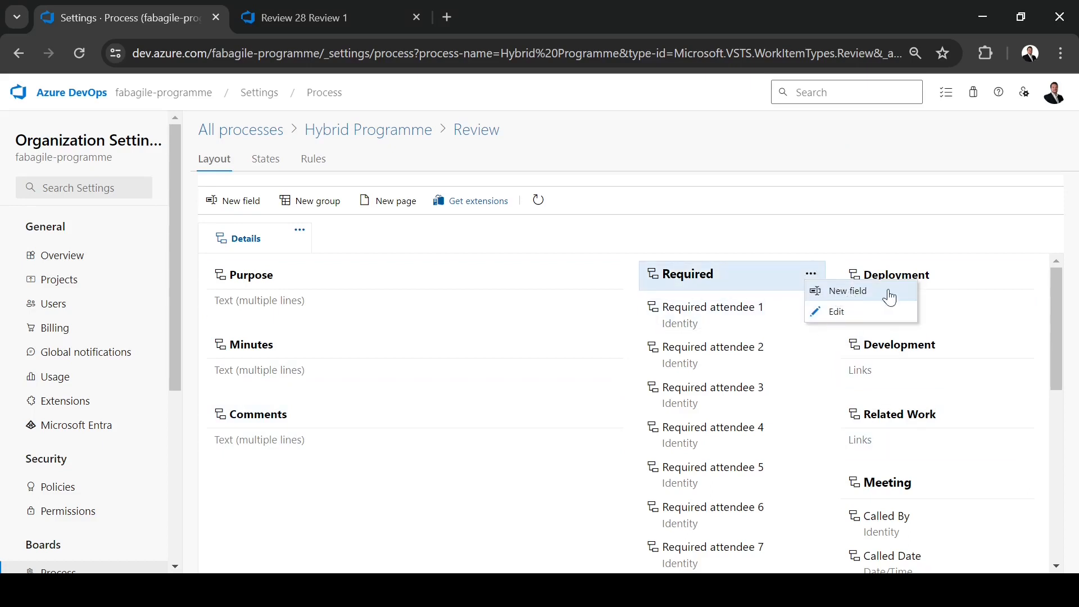
{"action": "left_click", "coordinate": [811, 309]}
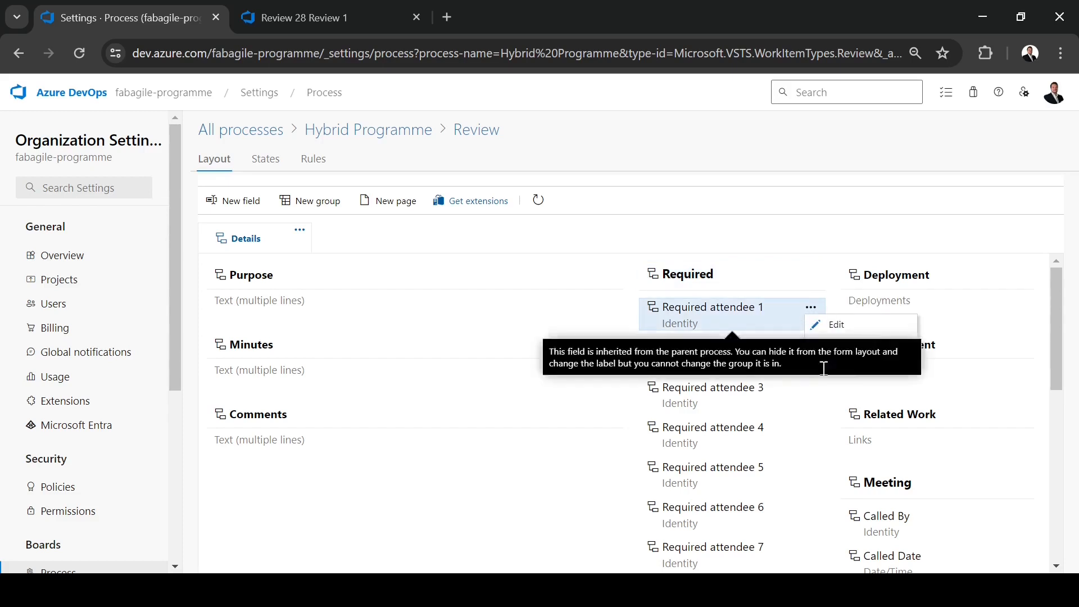
- Look through the Review 1 work item's Meeting section and pick Offline as its meeting type
{"action": "left_click", "coordinate": [281, 14]}
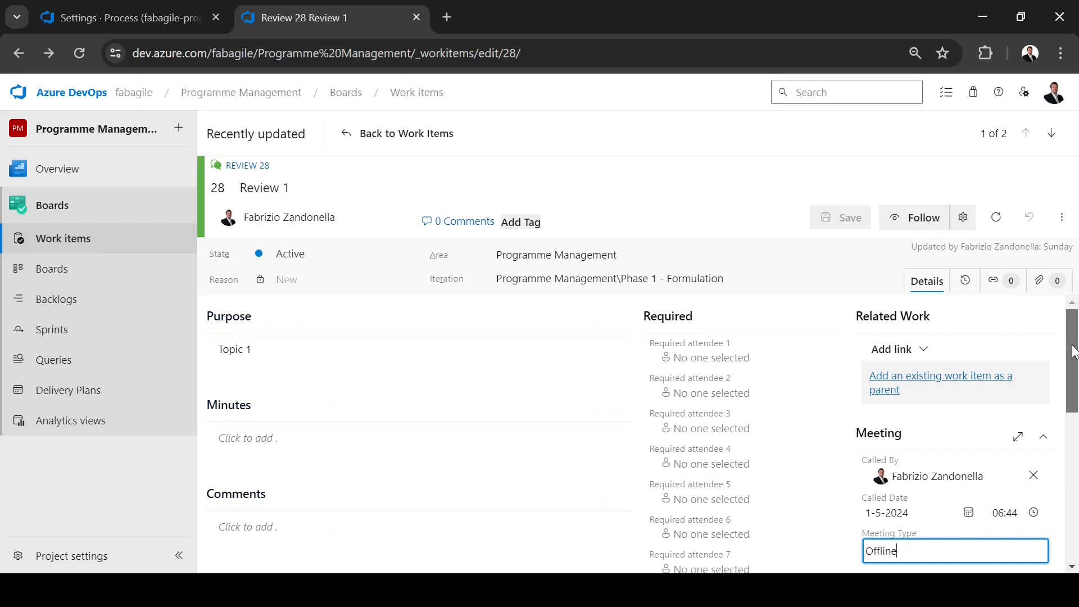
{"action": "mouse_move", "coordinate": [1074, 350]}
{"action": "left_mouse_down"}
{"action": "mouse_move", "coordinate": [1072, 460]}
{"action": "mouse_move", "coordinate": [1073, 353]}
{"action": "left_mouse_up"}
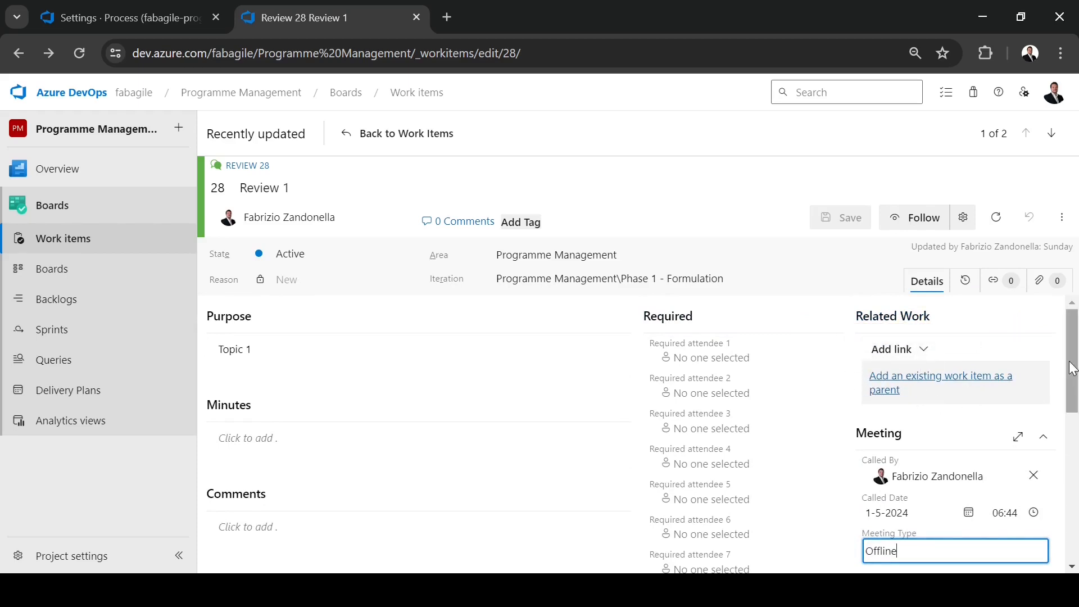
{"action": "left_click_drag", "start_coordinate": [1072, 367], "coordinate": [1077, 418]}
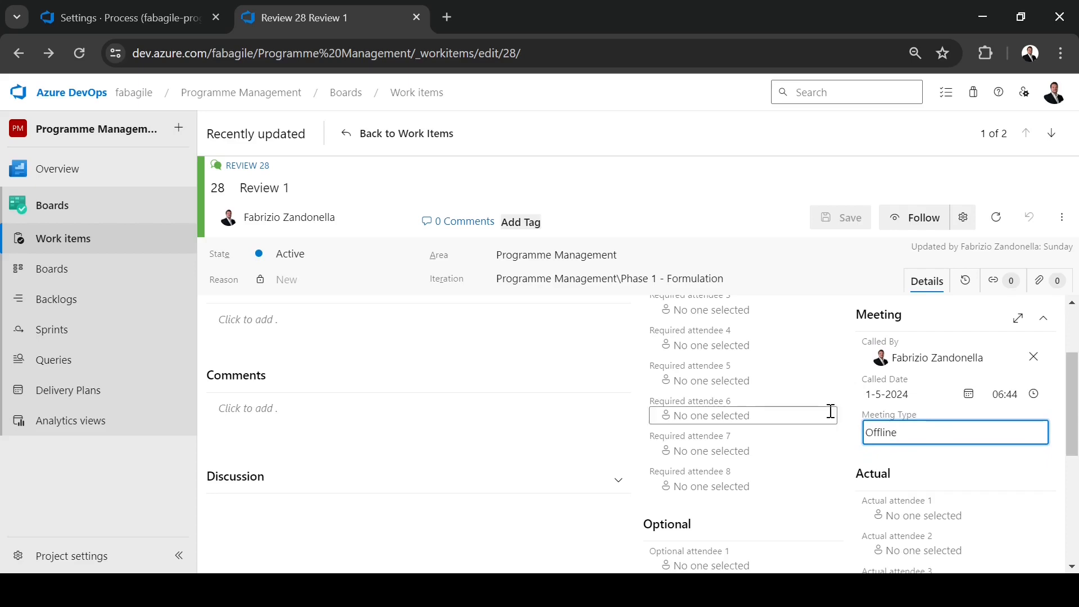
{"action": "left_click", "coordinate": [934, 432]}
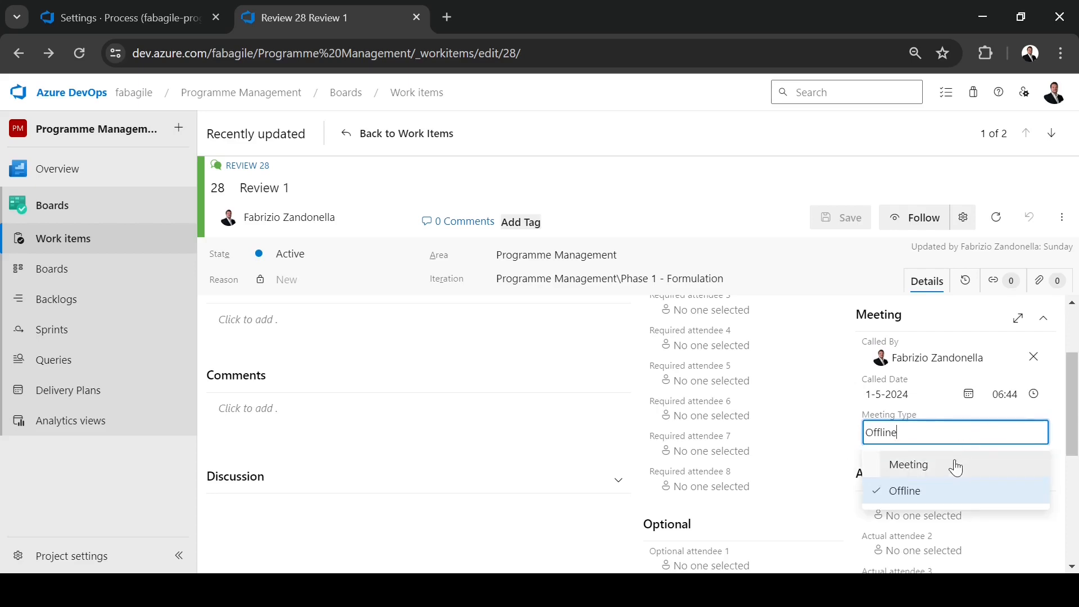
{"action": "left_click", "coordinate": [939, 501]}
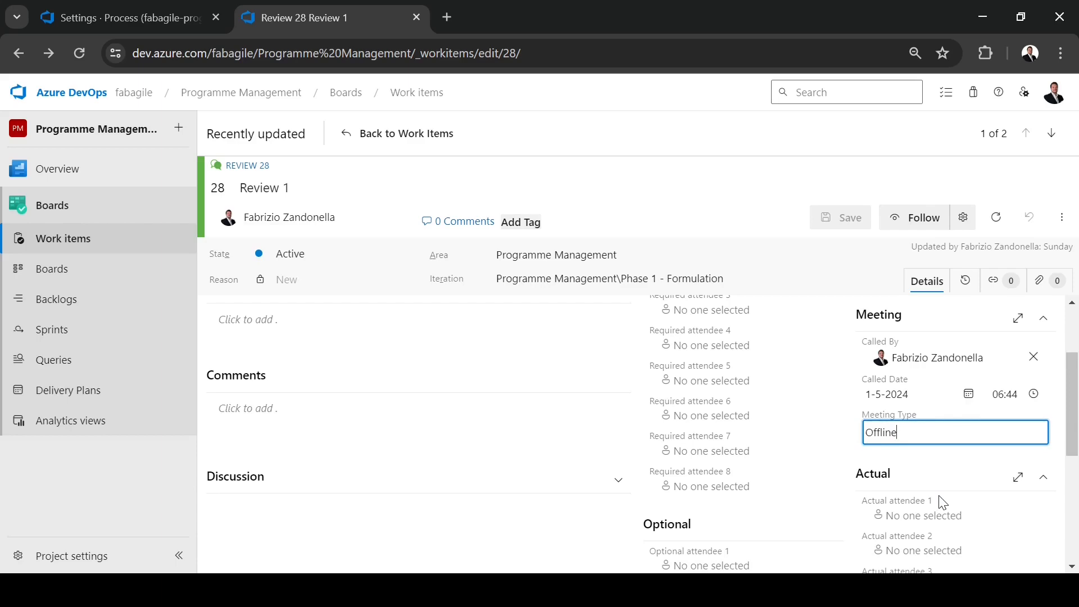
- Return to the Hybrid Programme process settings and view the states of the Review work item type
{"action": "left_click", "coordinate": [120, 18]}
{"action": "left_click", "coordinate": [263, 161]}
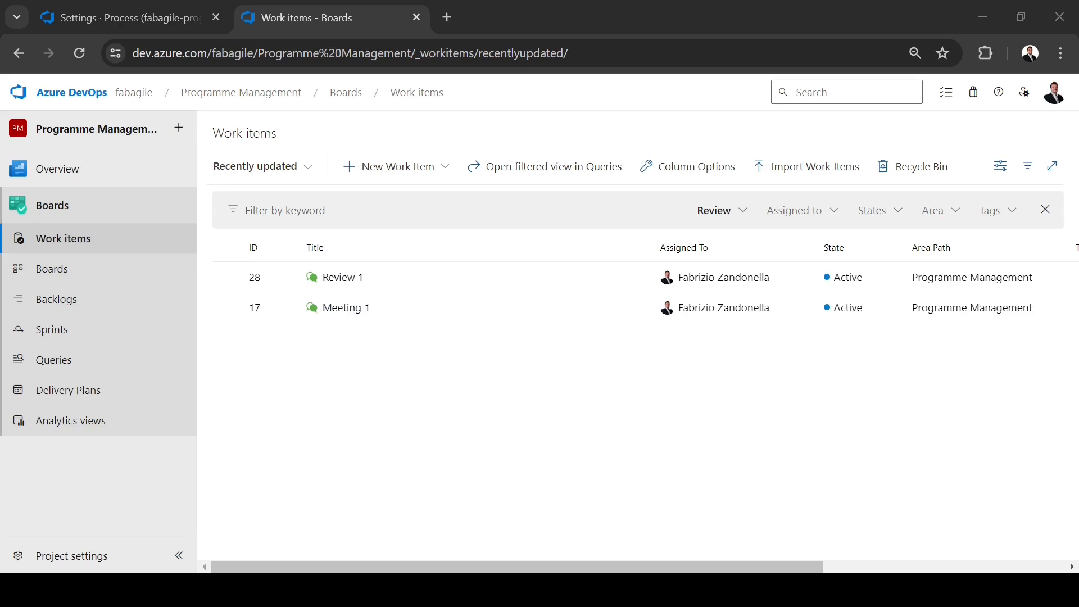
- Start a new Review work item in the Programme Management project
{"action": "left_click", "coordinate": [443, 167]}
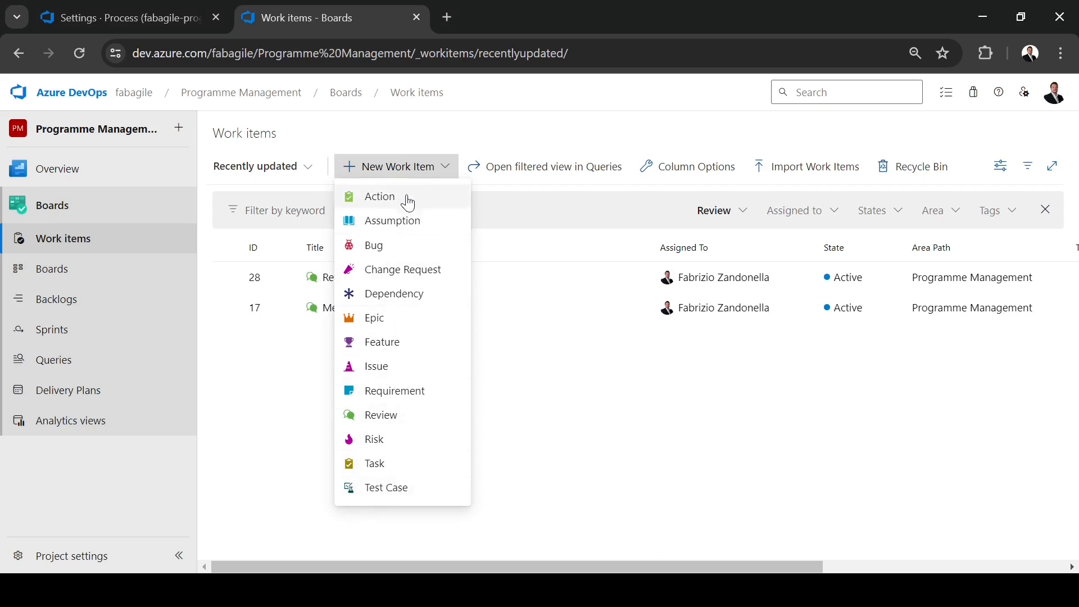
{"action": "left_click", "coordinate": [387, 419]}
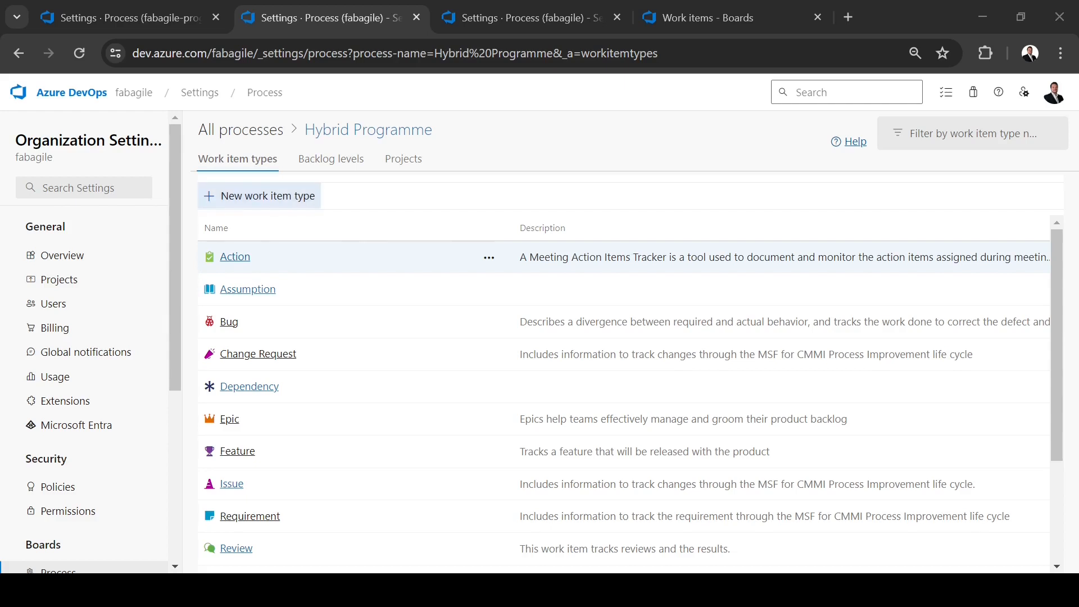
- Check the form for a new work item type without creating one, and view the Action type's layout and states
{"action": "left_click", "coordinate": [260, 201]}
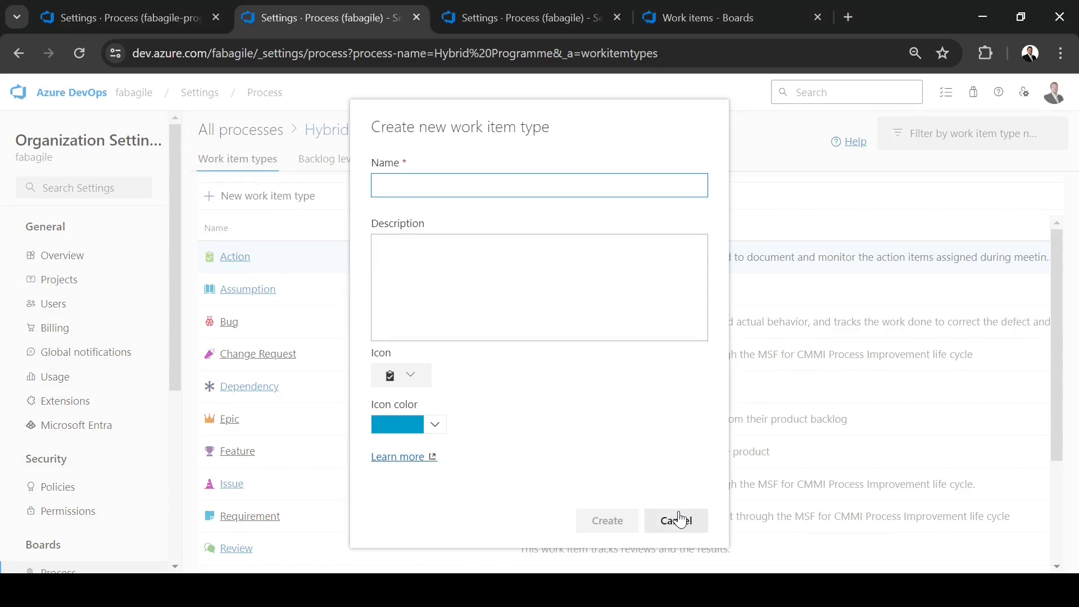
{"action": "left_click", "coordinate": [676, 520]}
{"action": "left_click", "coordinate": [234, 258]}
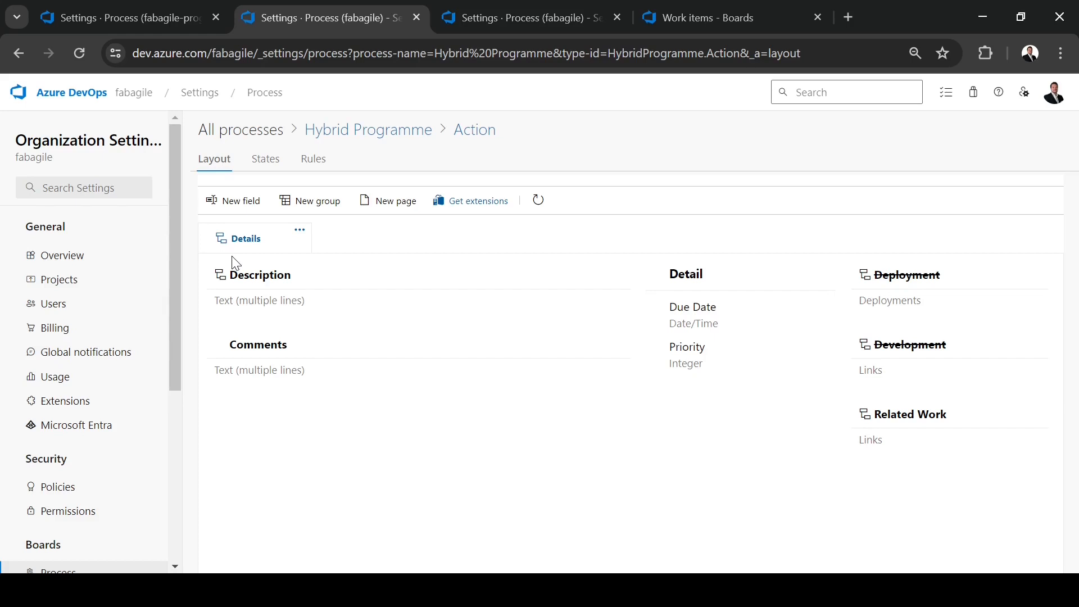
{"action": "left_click", "coordinate": [266, 160]}
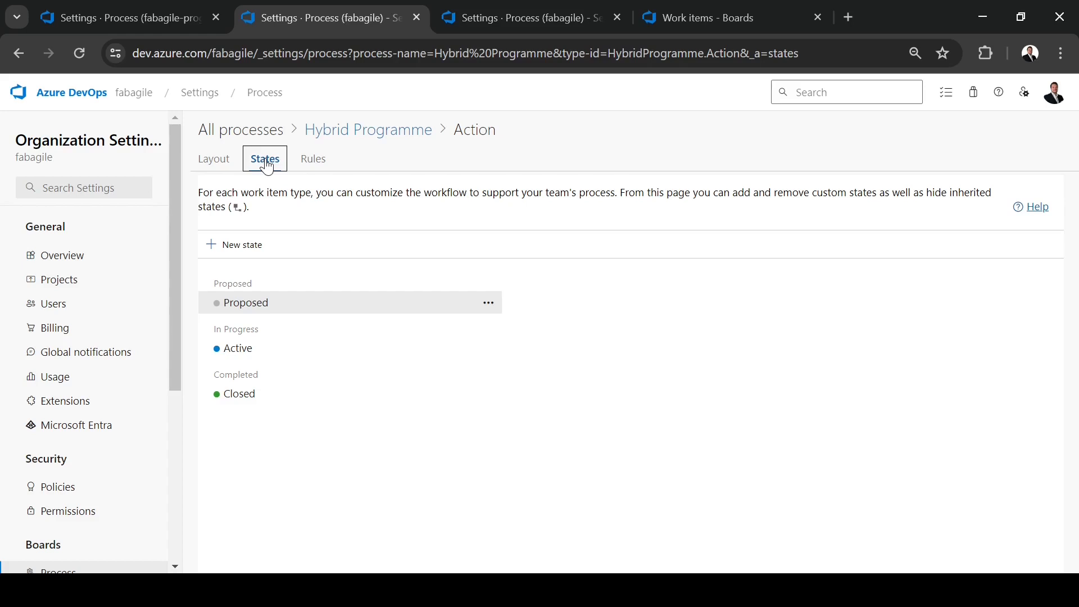
- View the Hybrid Programme backlog levels, check the form for a new top-level portfolio backlog without creating one, and open Action Log for editing
{"action": "left_click", "coordinate": [380, 129]}
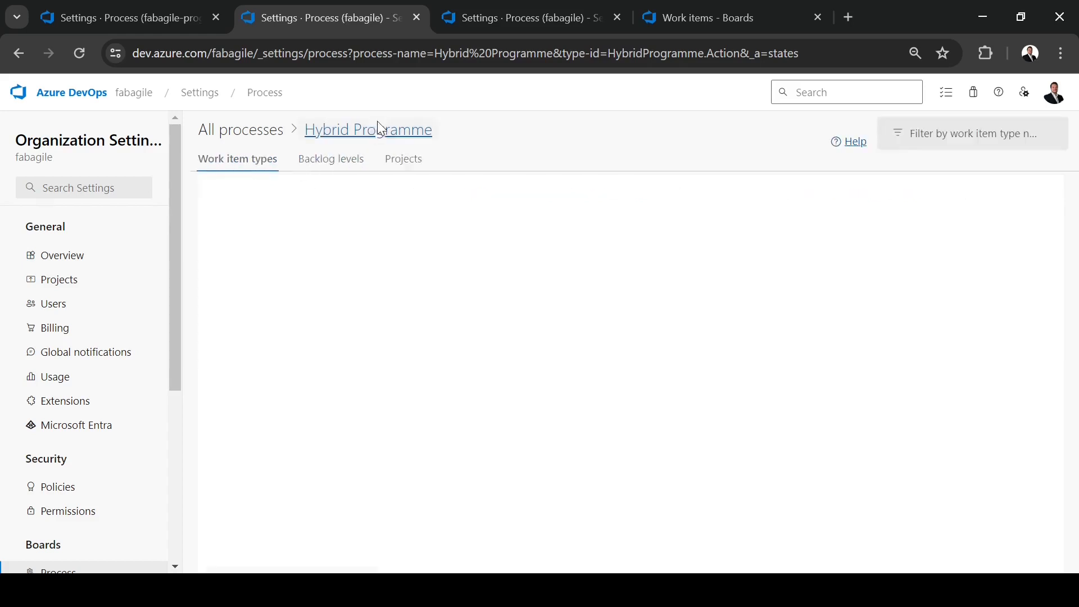
{"action": "left_click", "coordinate": [324, 164]}
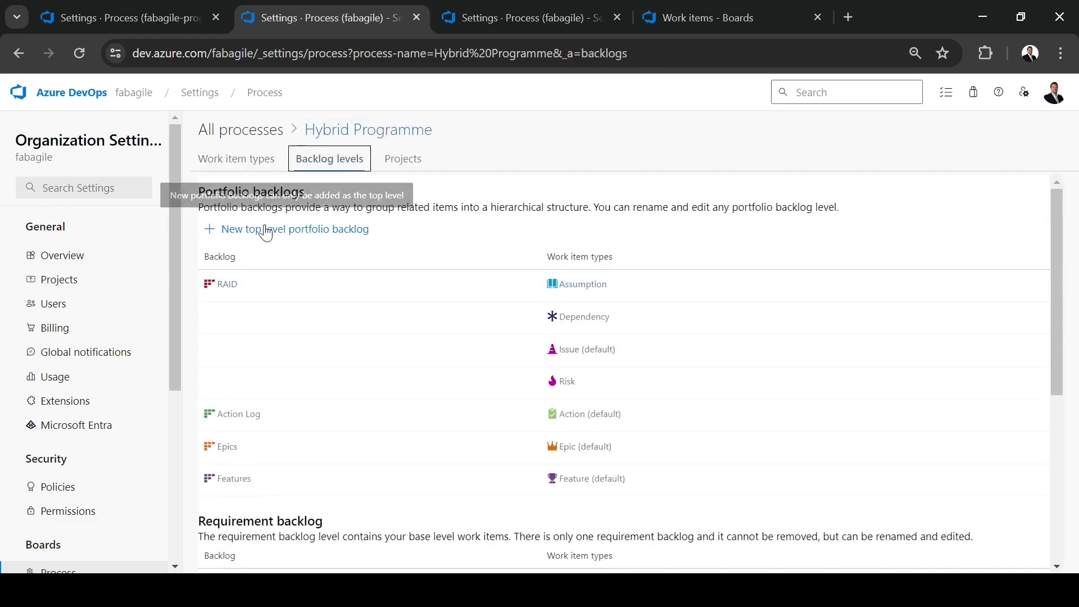
{"action": "left_click", "coordinate": [267, 231]}
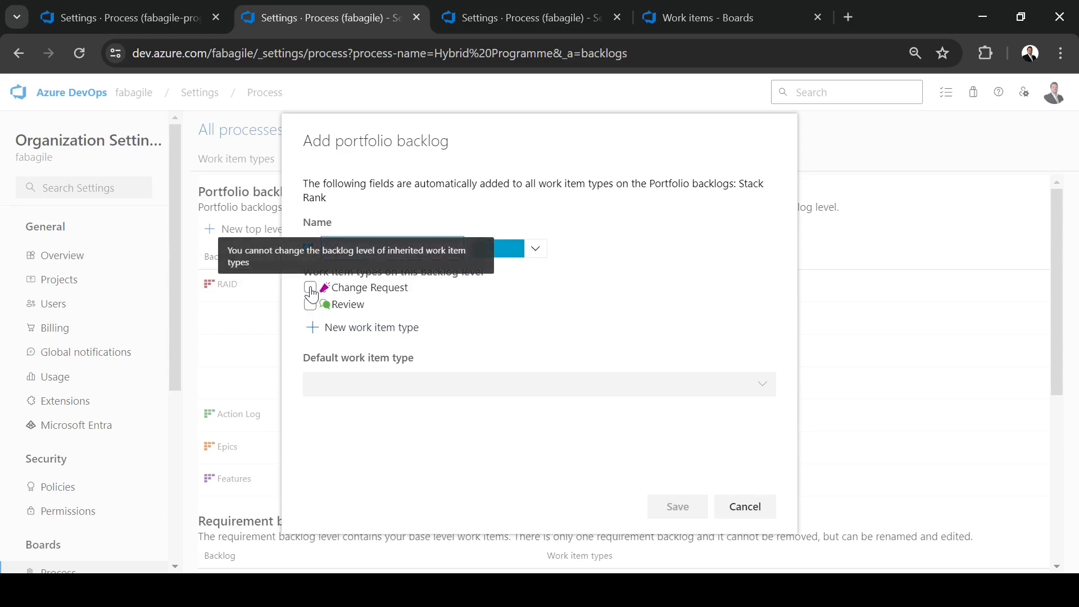
{"action": "left_click", "coordinate": [743, 508]}
{"action": "left_click", "coordinate": [525, 415]}
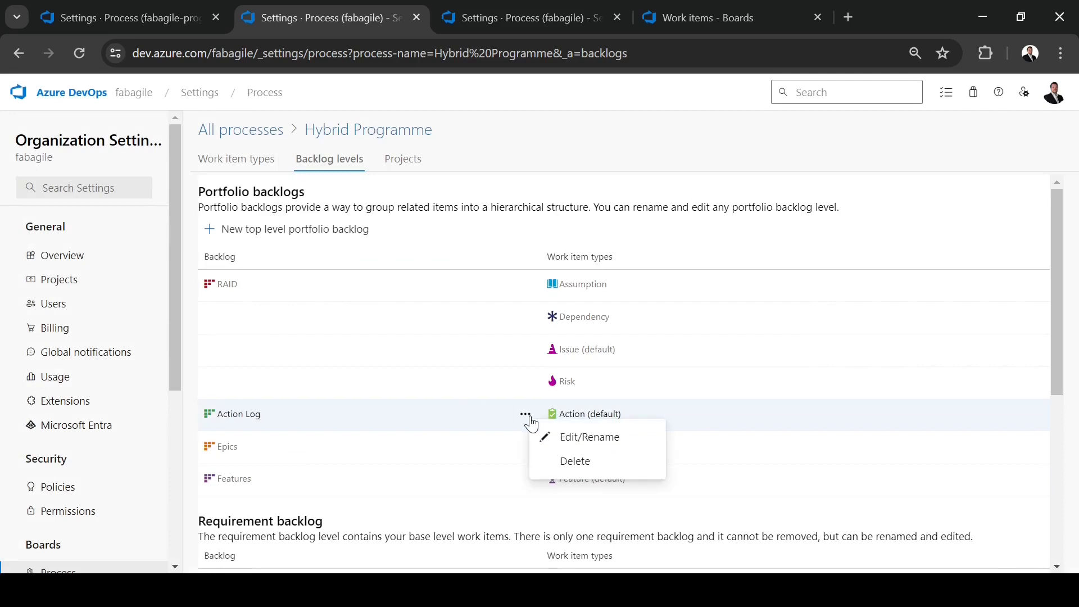
{"action": "left_click", "coordinate": [588, 438]}
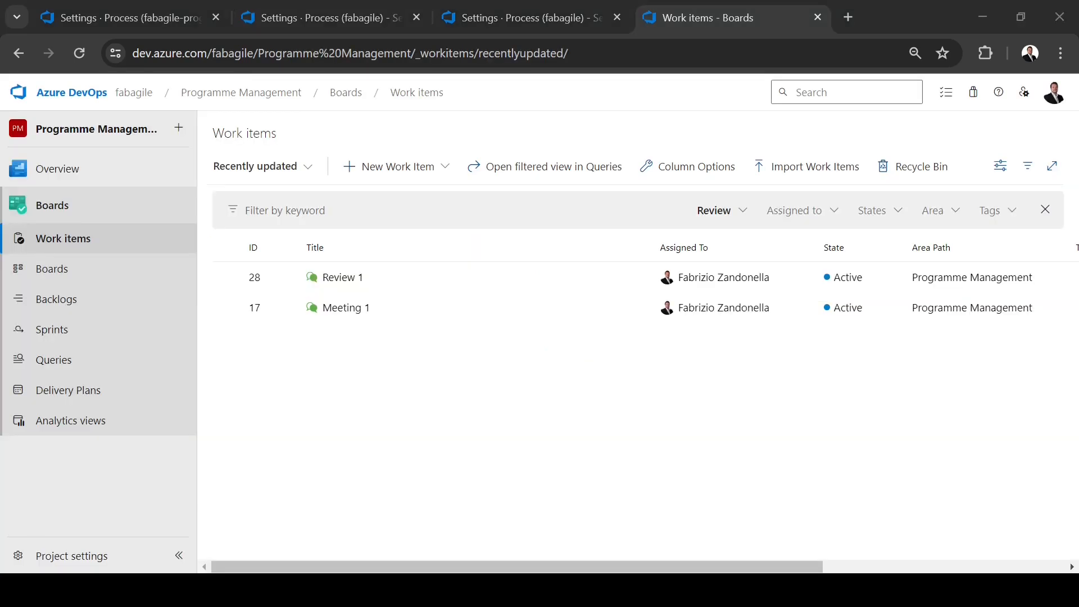
- Open the Meeting 1 review and check the link types for a new child Action without adding the link
{"action": "left_click", "coordinate": [337, 307]}
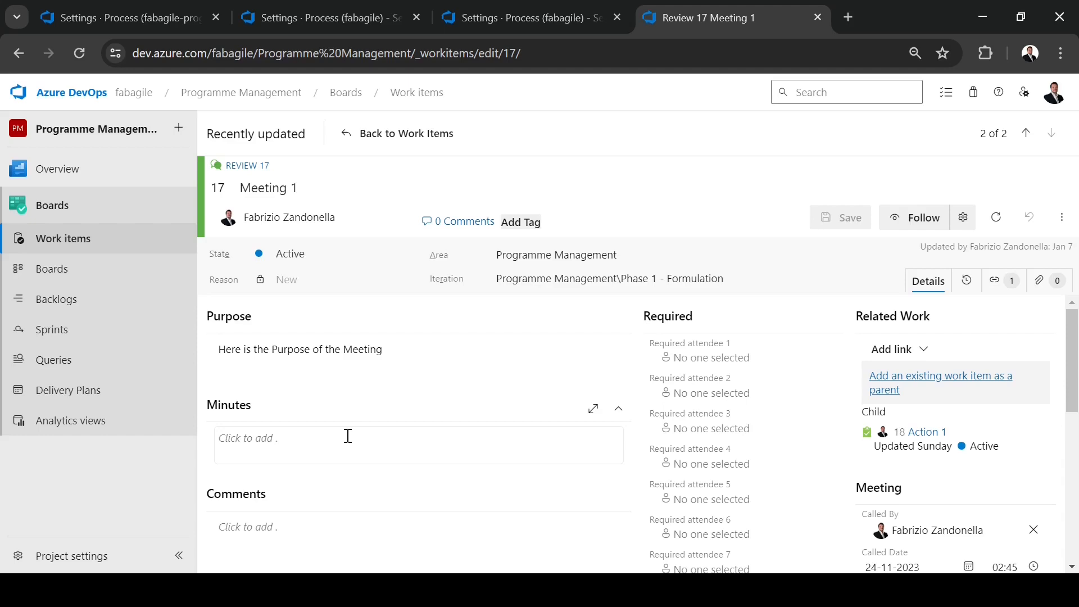
{"action": "left_click", "coordinate": [907, 353]}
{"action": "left_click", "coordinate": [790, 403]}
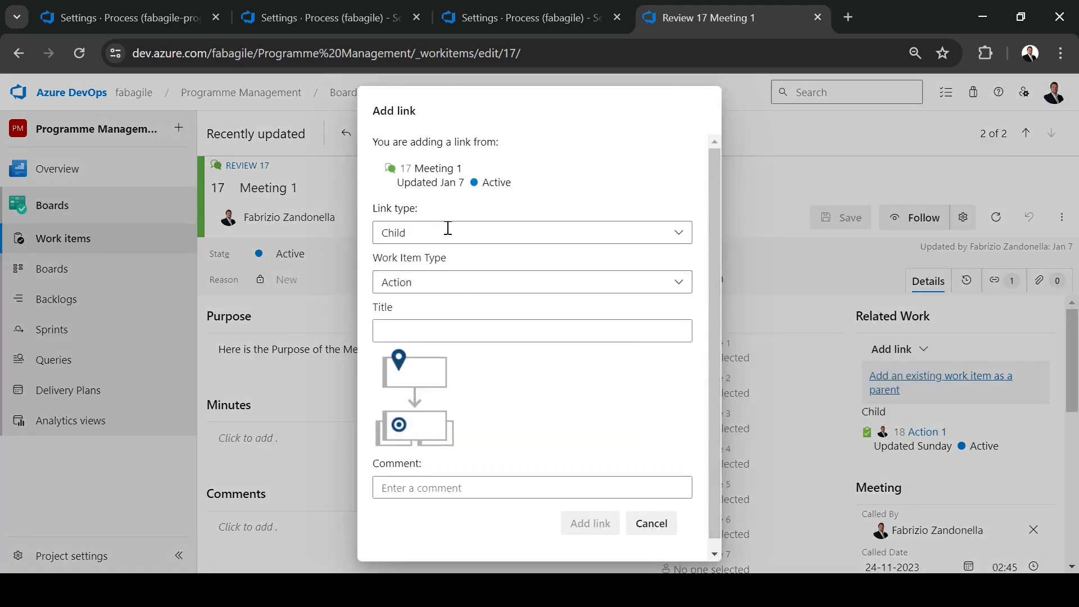
{"action": "left_click", "coordinate": [490, 232]}
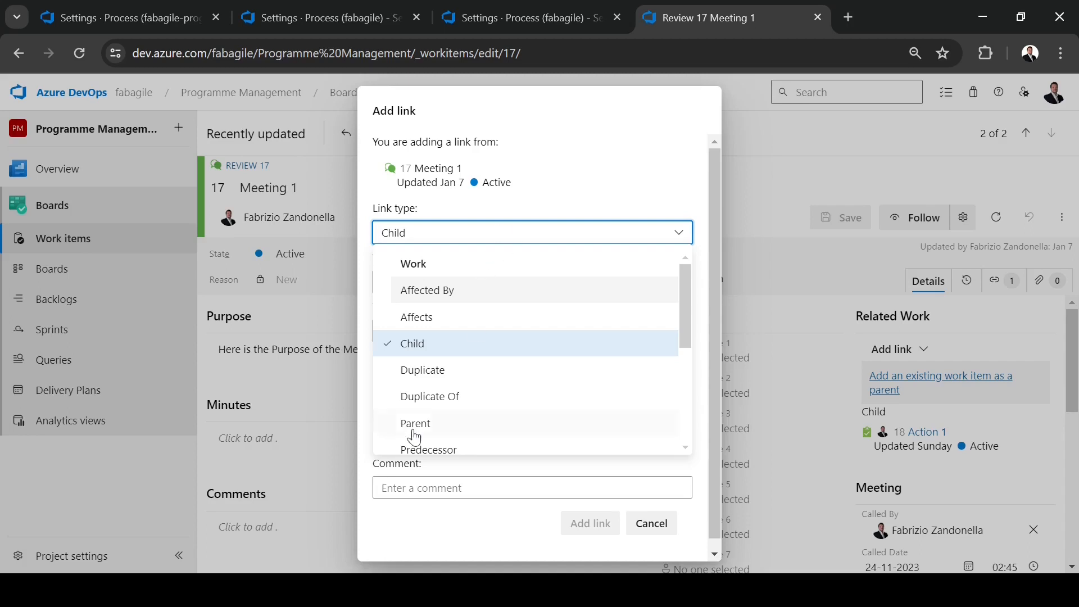
{"action": "left_click", "coordinate": [438, 344]}
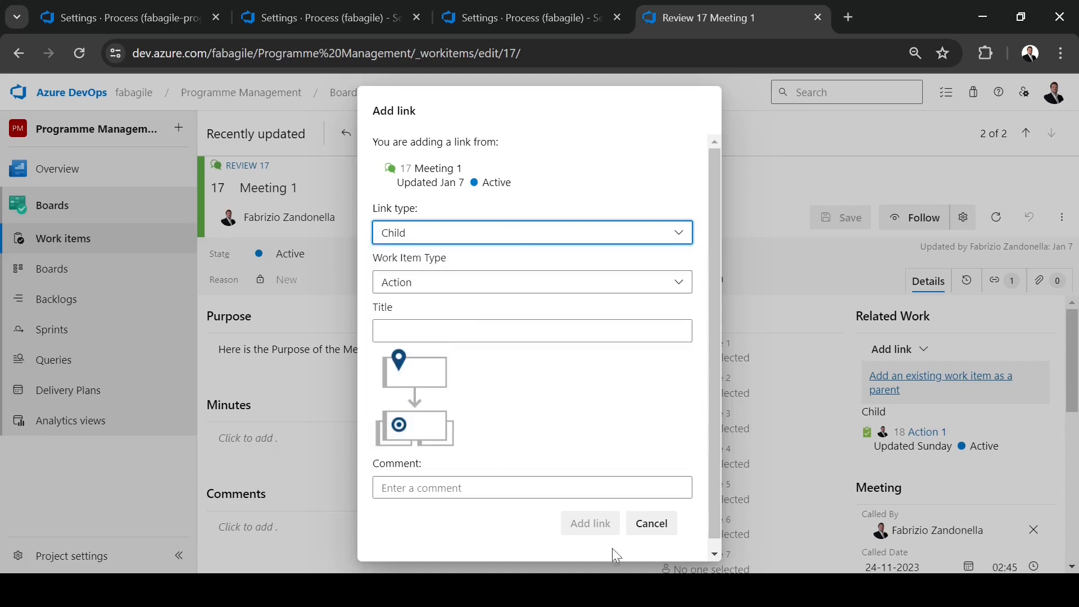
{"action": "left_click", "coordinate": [663, 531]}
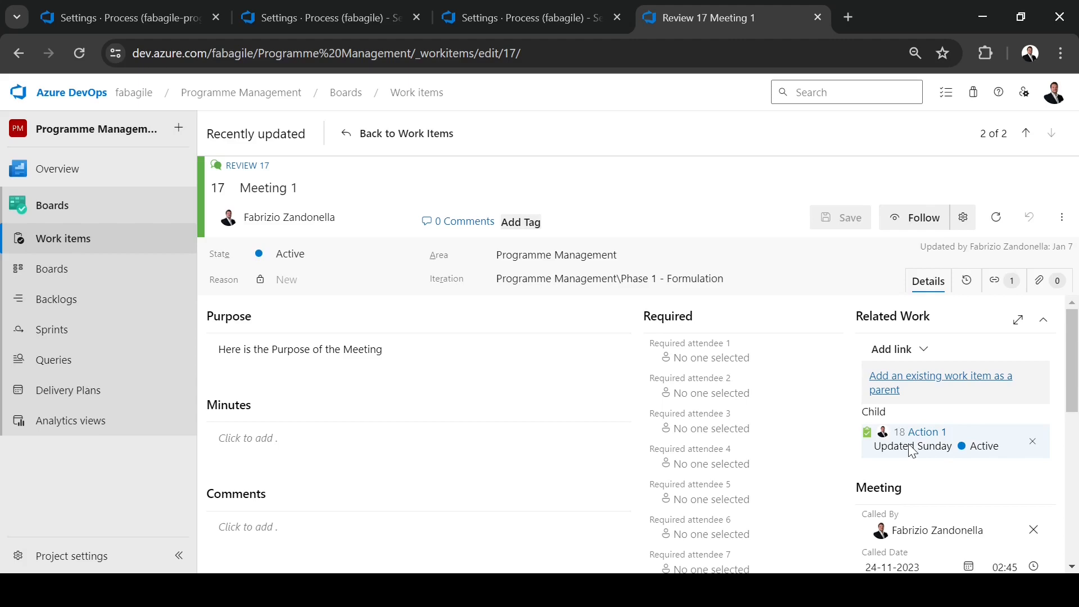
- Return to the Programme Management work items list and start a new work item
{"action": "left_click", "coordinate": [49, 240]}
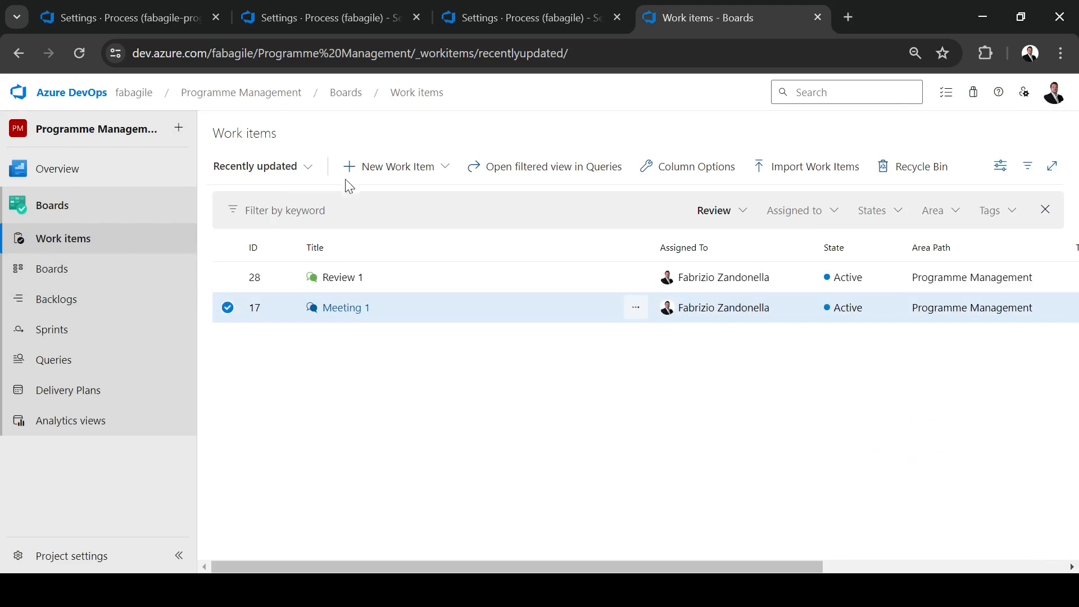
{"action": "left_click", "coordinate": [392, 167]}
{"action": "left_click", "coordinate": [395, 195]}
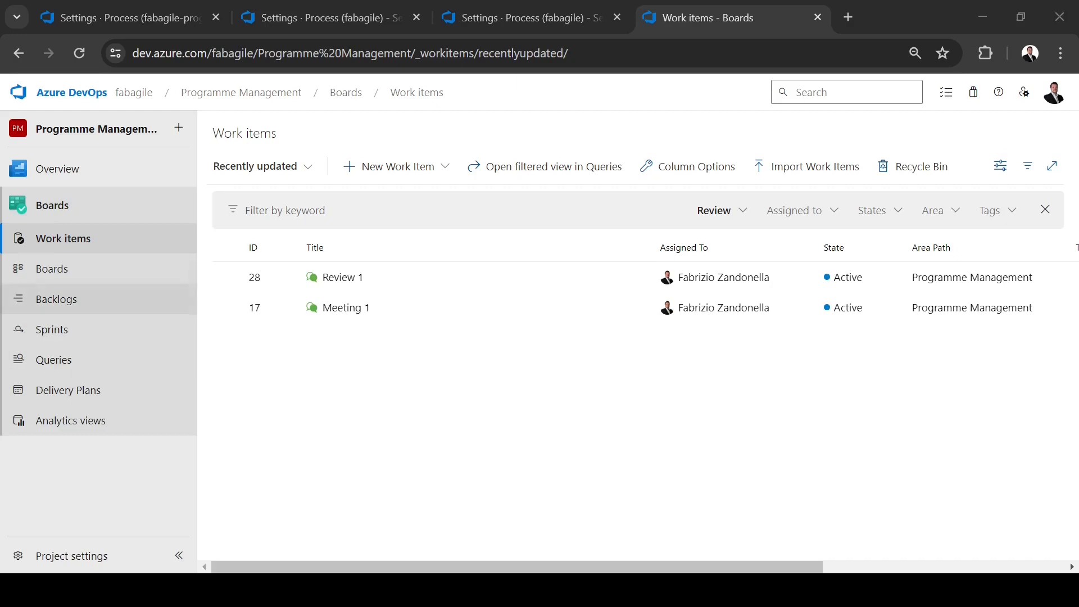
- Display the Programme Management Team's Action Log board and show its filter options
{"action": "left_click", "coordinate": [50, 271]}
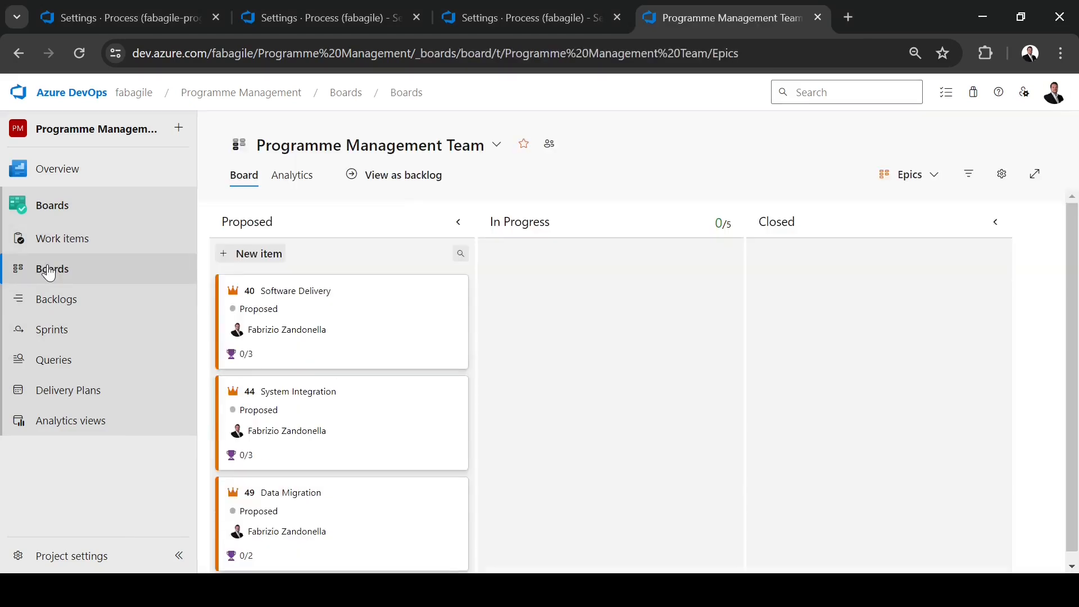
{"action": "left_click", "coordinate": [352, 145]}
{"action": "left_click", "coordinate": [352, 144]}
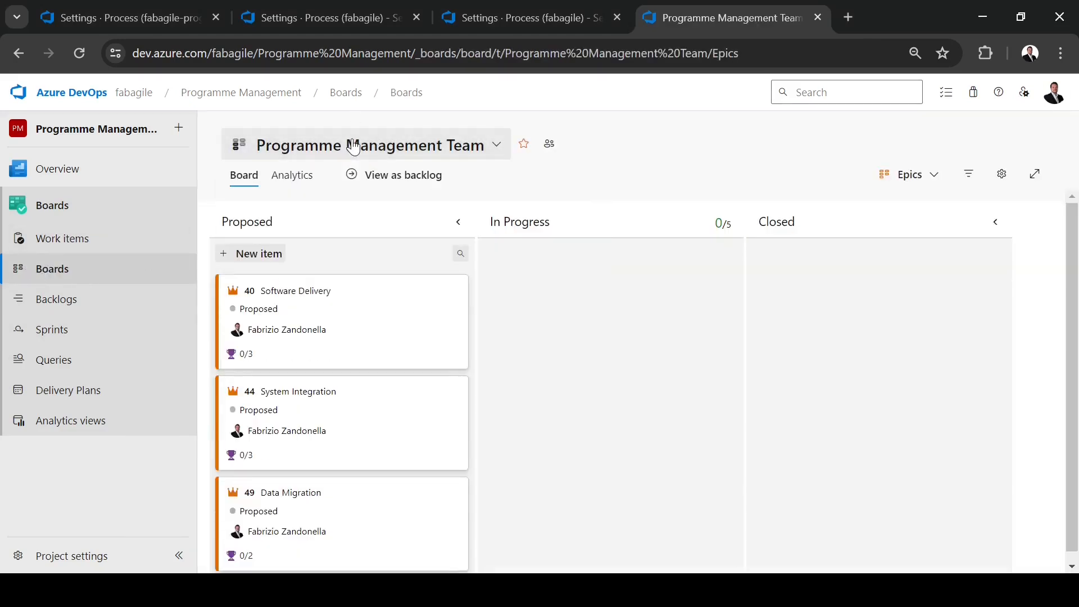
{"action": "left_click", "coordinate": [916, 176]}
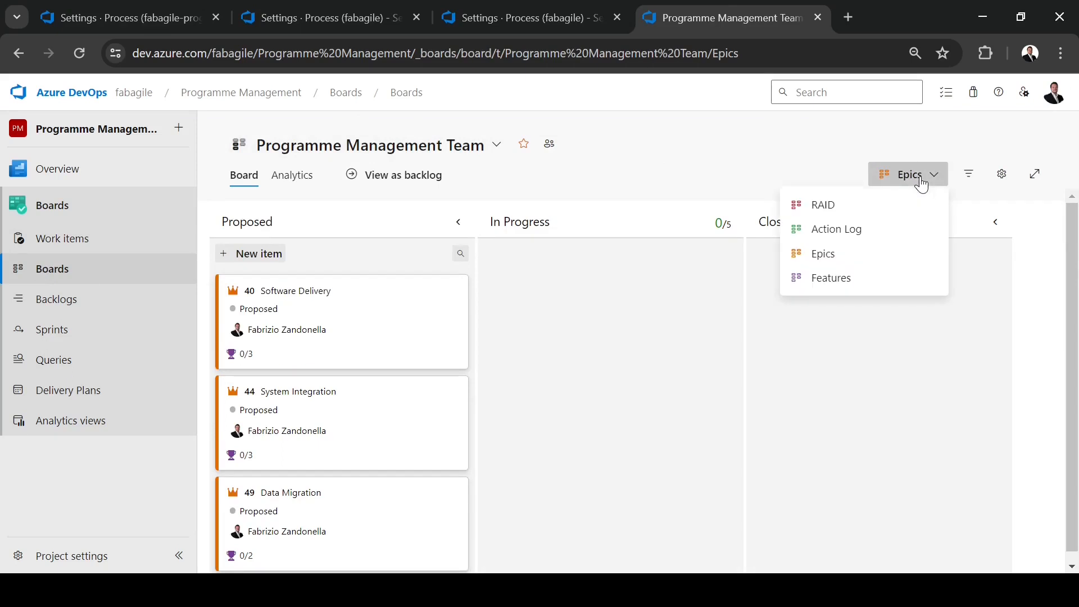
{"action": "left_click", "coordinate": [824, 229]}
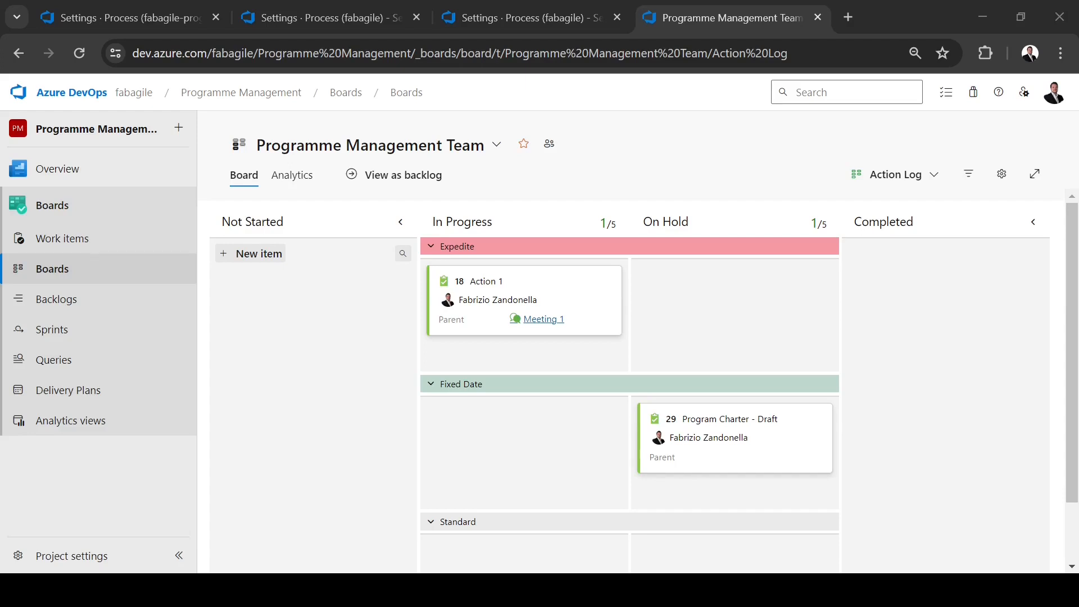
{"action": "left_click", "coordinate": [968, 176]}
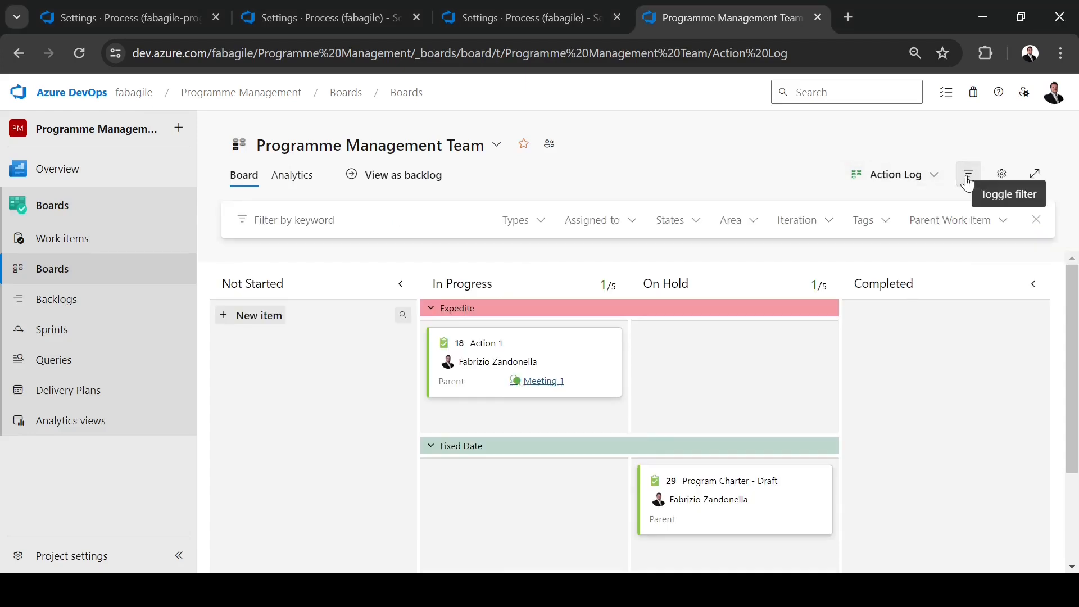